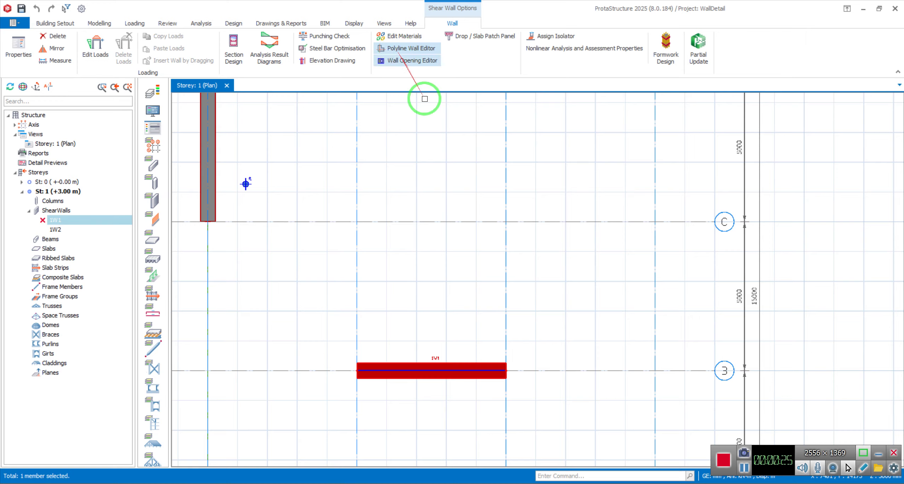
# Clear the reinforcement of shear wall 1W1 in the Polyline Wall Editor and accept the section
pyautogui.scroll(-2, 393, 381)
pyautogui.scroll(1, 383, 318)
pyautogui.scroll(1, 422, 403)
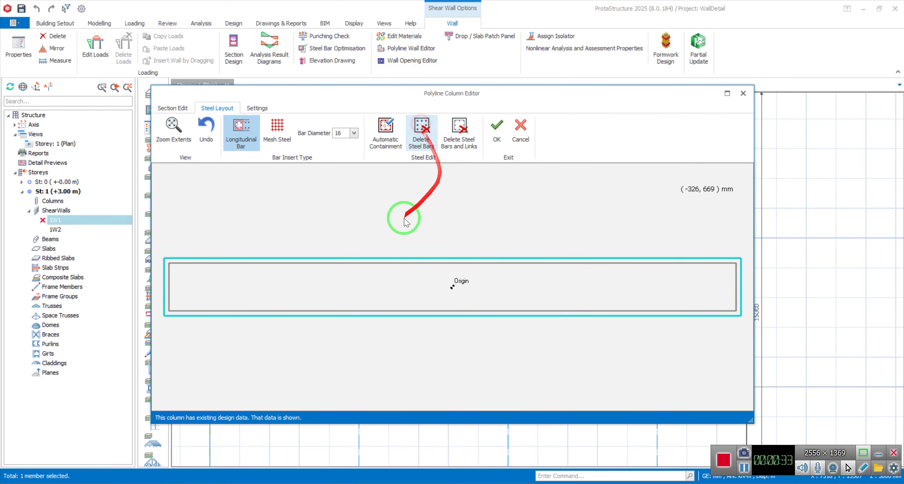
pyautogui.click(497, 128)
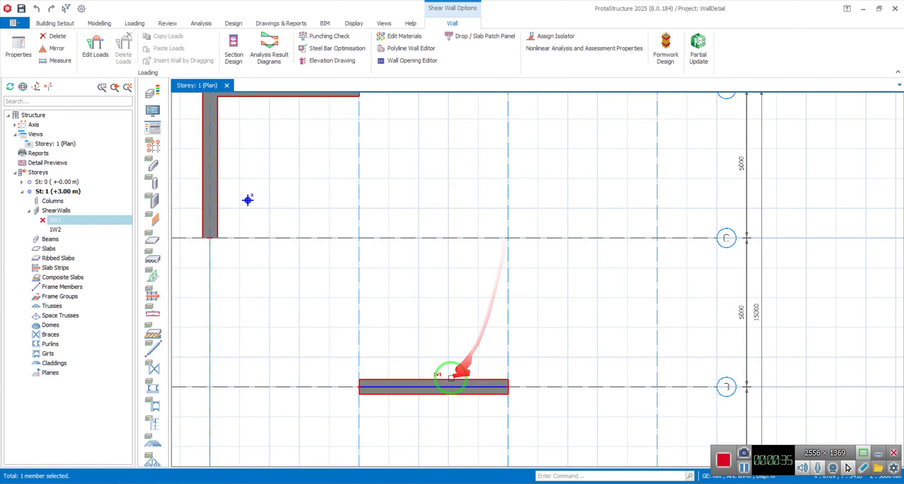
# Reopen wall 1W1 in the Polyline Wall Editor and insert an auto-selected link around the section perimeter
pyautogui.click(411, 48)
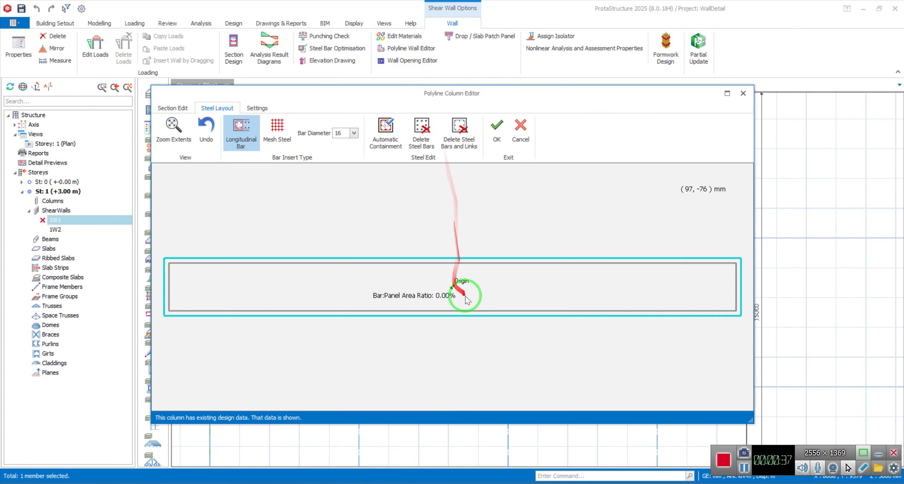
pyautogui.rightClick(434, 269)
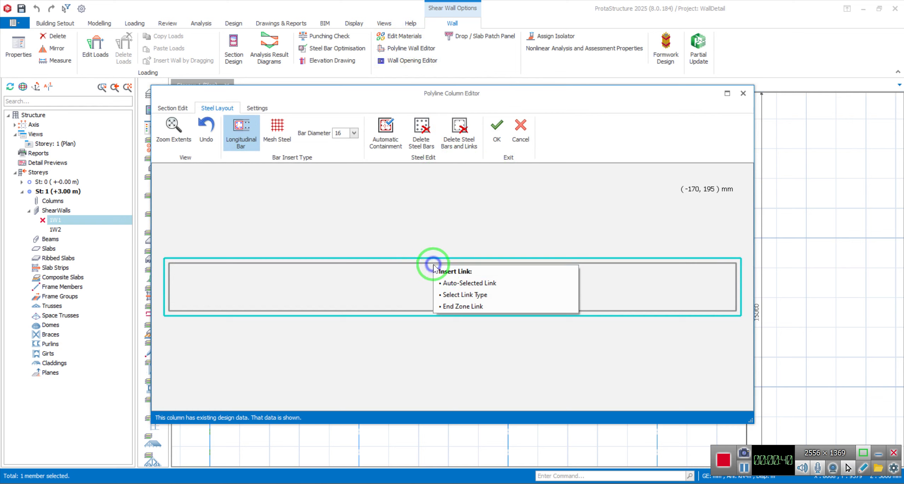
pyautogui.click(454, 284)
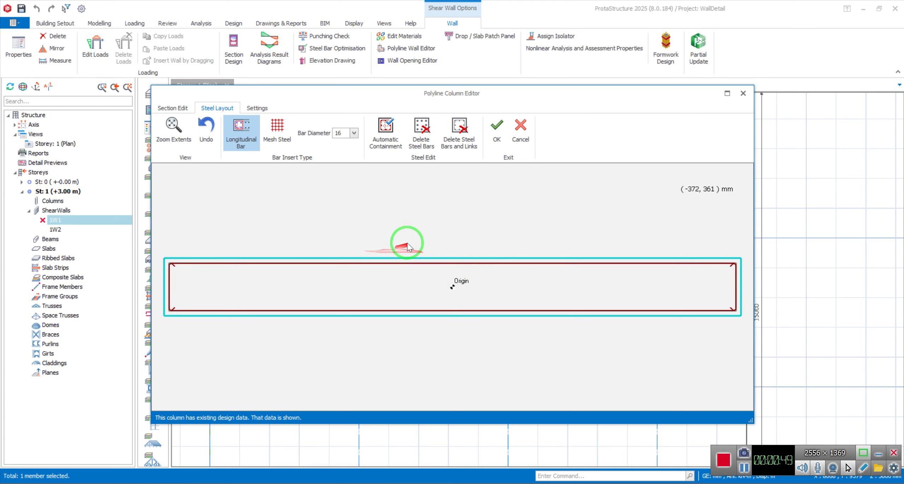
# Generate the wall's bars and links with Automatic Containment, using single links that wrap every other bar in the Y direction
pyautogui.moveTo(460, 93); pyautogui.dragTo(469, 100)
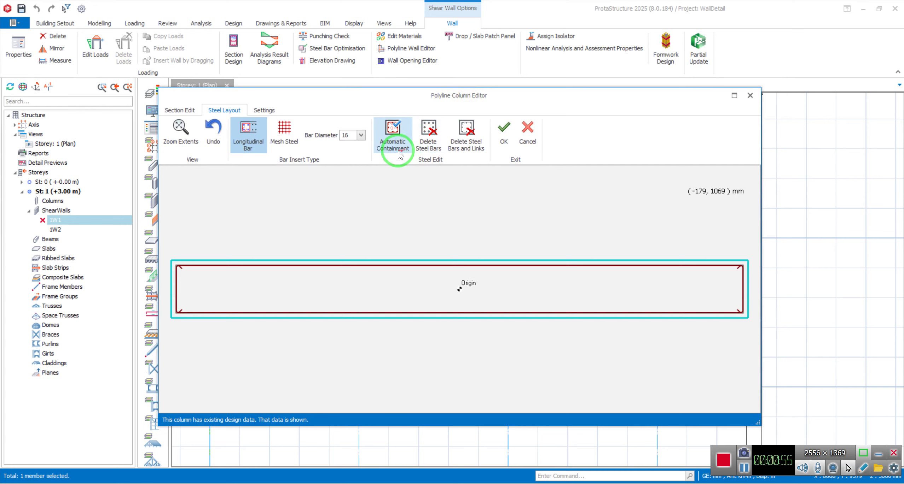
pyautogui.click(396, 140)
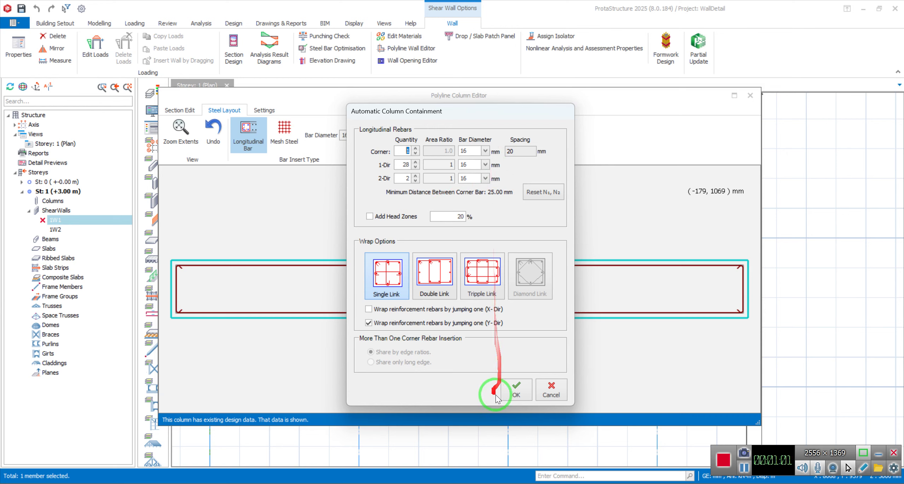
pyautogui.click(514, 390)
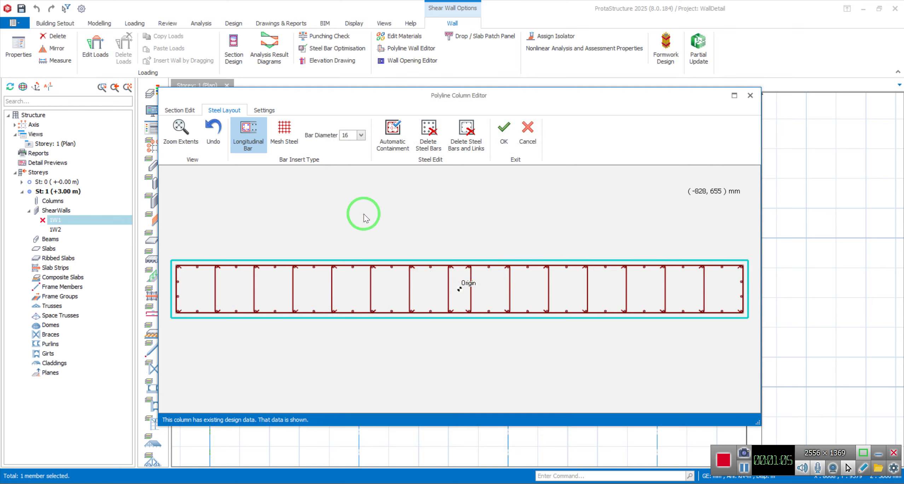
# Delete all steel bars and links from the section and insert an auto-selected perimeter link again
pyautogui.click(428, 135)
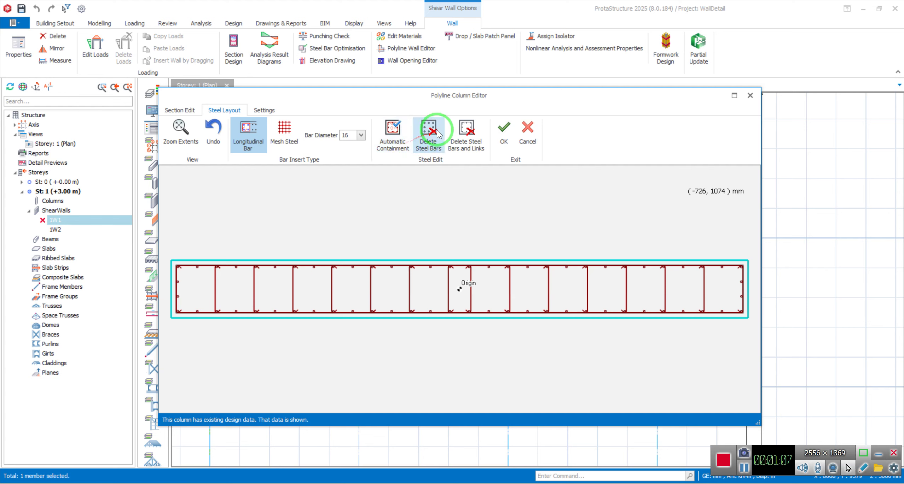
pyautogui.click(466, 134)
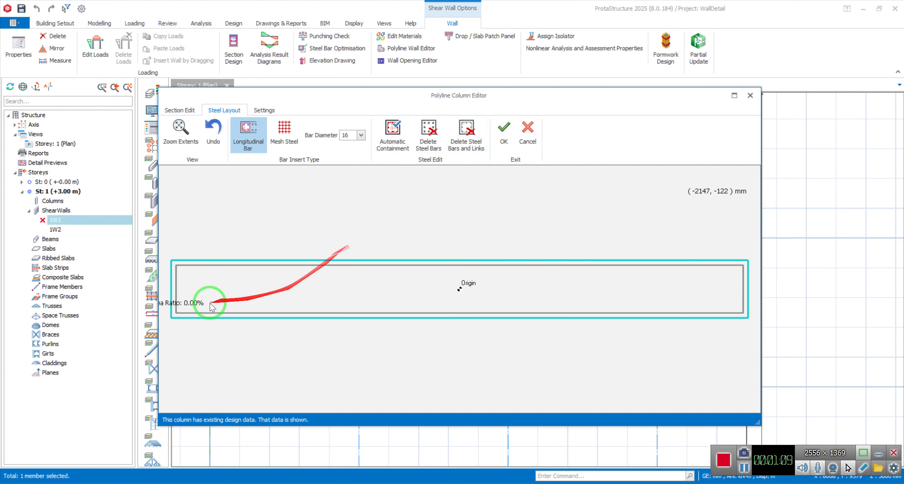
pyautogui.rightClick(452, 269)
pyautogui.click(486, 287)
pyautogui.click(176, 288)
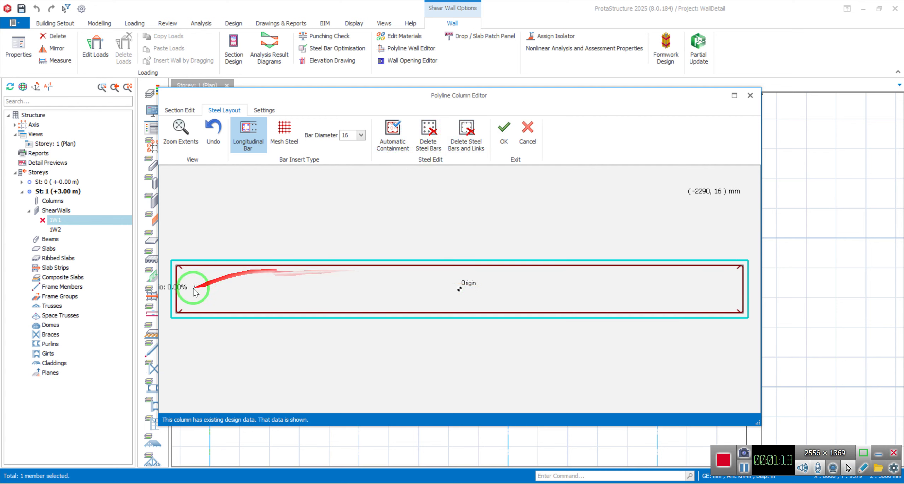
# Start an end zone link from the wall's short edge, about 1002 mm long, with end zones created at both I and J
pyautogui.rightClick(177, 290)
pyautogui.click(209, 357)
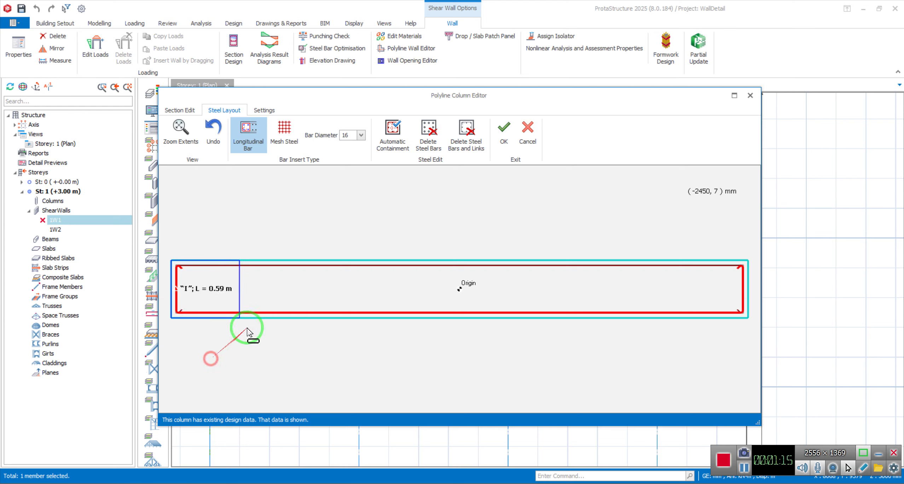
pyautogui.click(286, 291)
pyautogui.moveTo(415, 125); pyautogui.dragTo(458, 102)
pyautogui.click(375, 197)
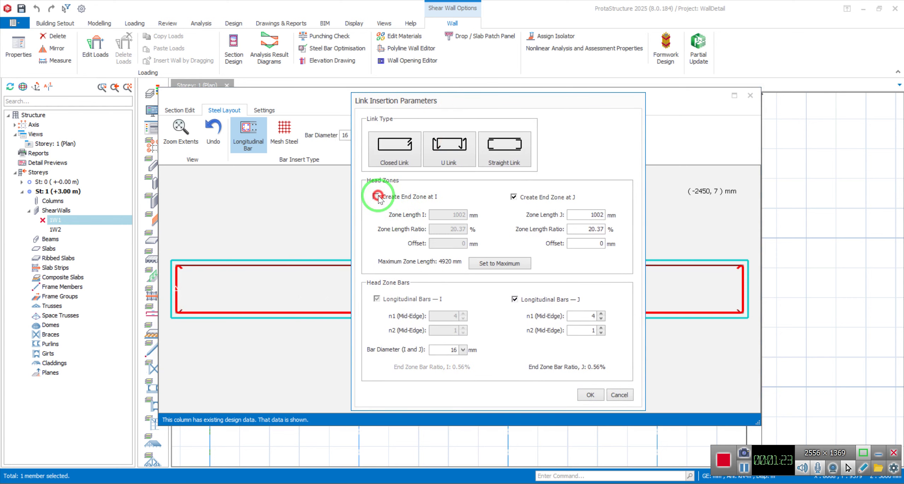
pyautogui.click(375, 196)
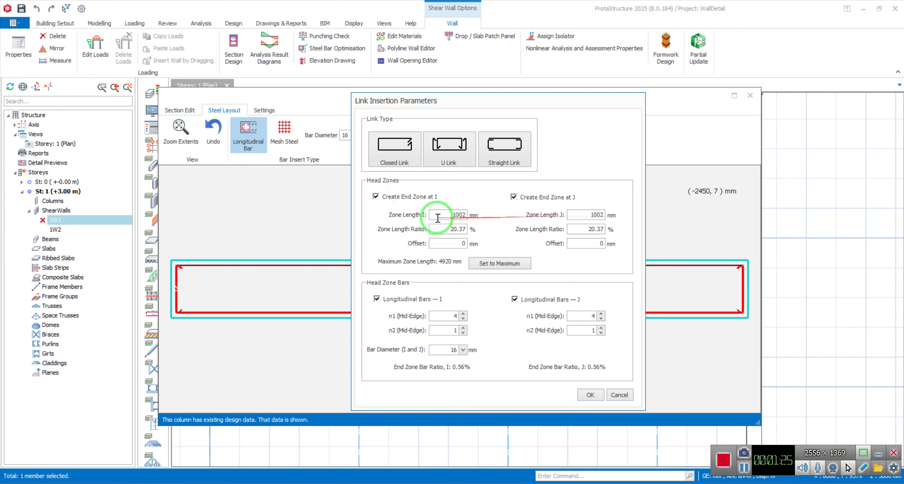
# Set the zone length to 1000 mm and the n1 mid-edge bars to 7 for both end zones I and J
pyautogui.write('0')
pyautogui.click(463, 314)
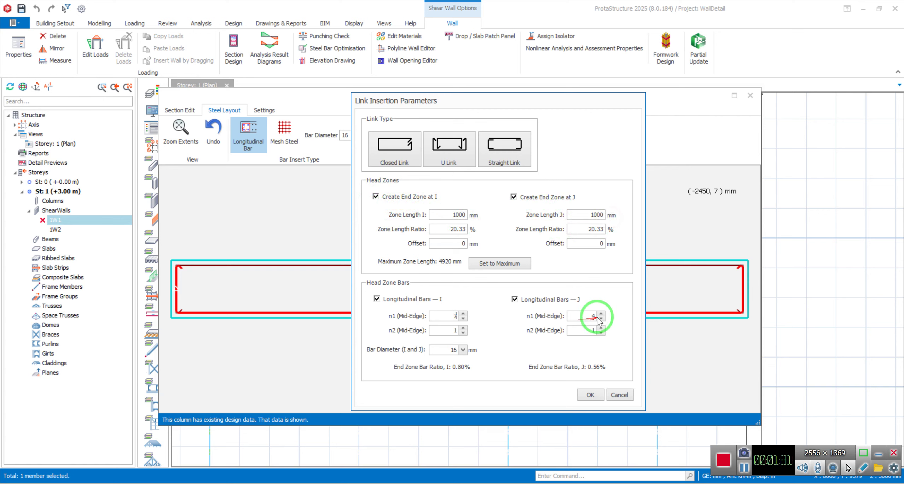
pyautogui.click(582, 216)
pyautogui.click(448, 216)
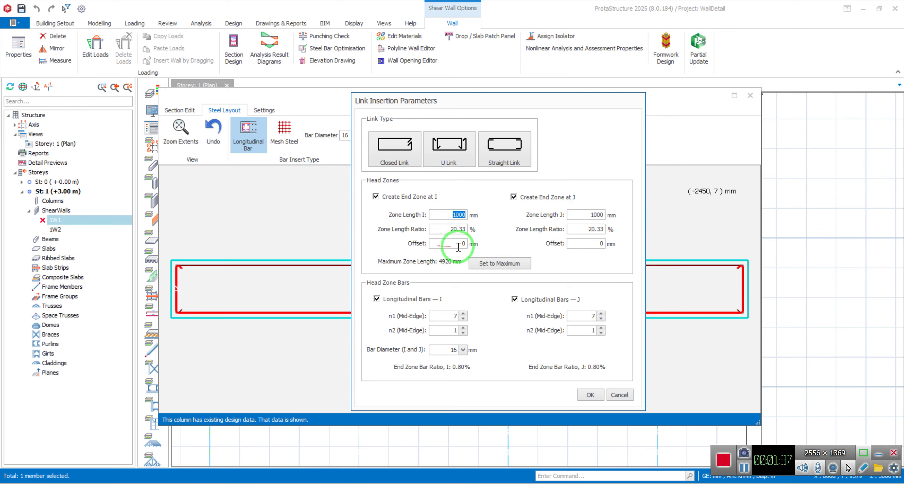
# Set the end zone bar diameter to 20 mm and n2 mid-edge bars to 2 at both ends, and create the zones
pyautogui.click(462, 350)
pyautogui.click(447, 368)
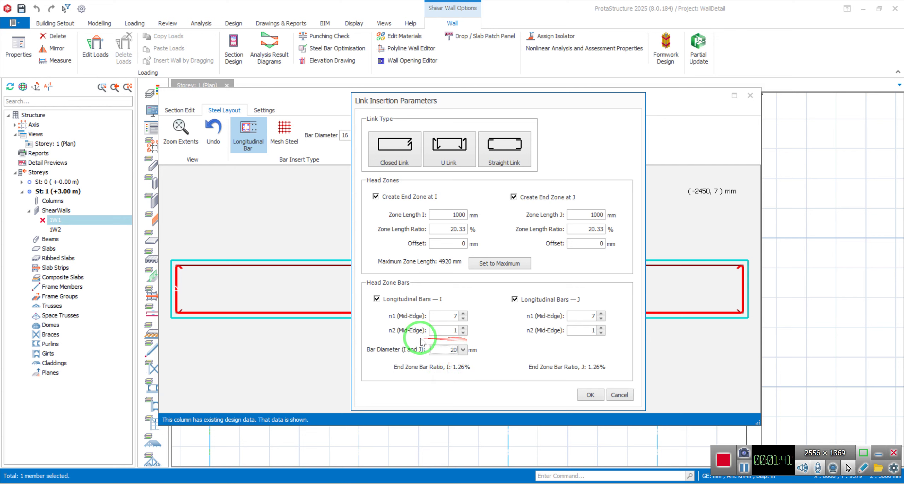
pyautogui.click(463, 328)
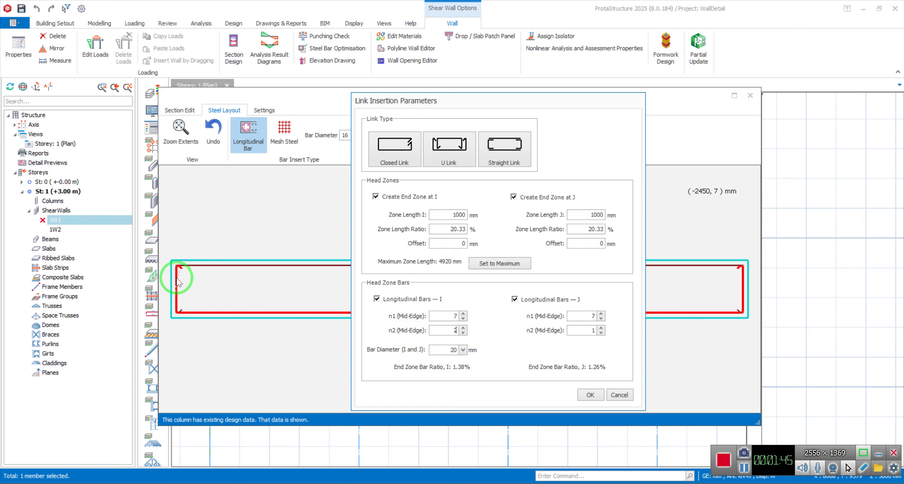
pyautogui.click(601, 329)
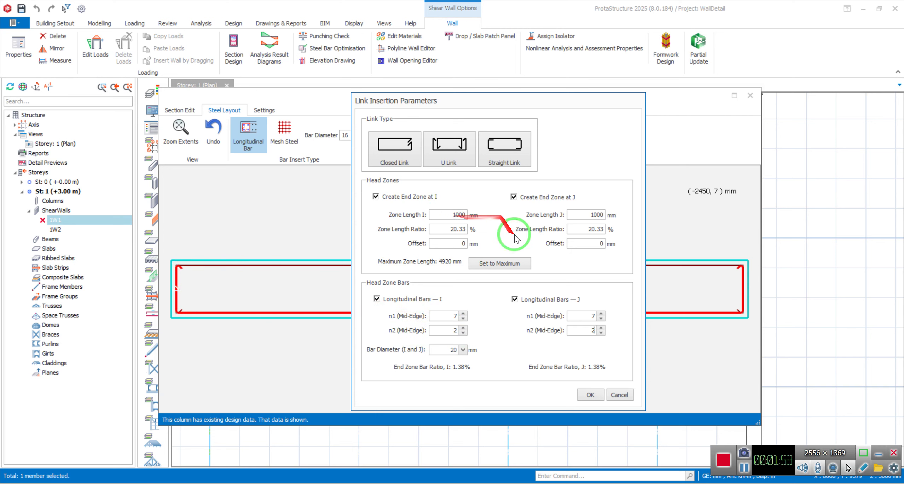
pyautogui.click(590, 395)
pyautogui.moveTo(344, 282); pyautogui.dragTo(280, 382)
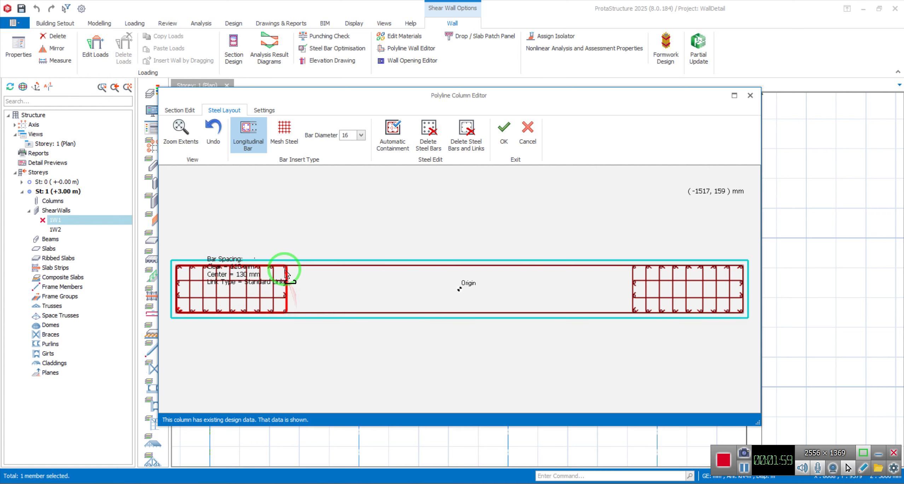
# Insert 15 intermediate bars of 12 mm diameter along the upper web edge between the two end zones
pyautogui.moveTo(285, 266); pyautogui.dragTo(633, 268)
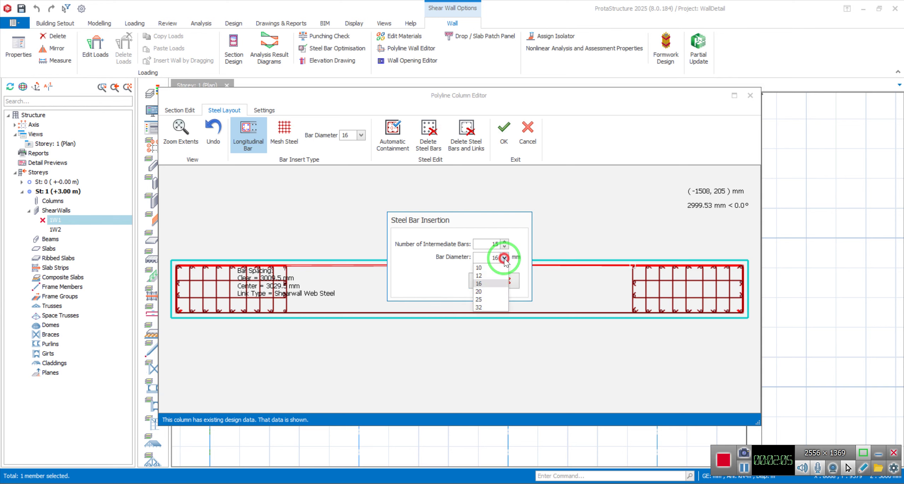
pyautogui.click(484, 276)
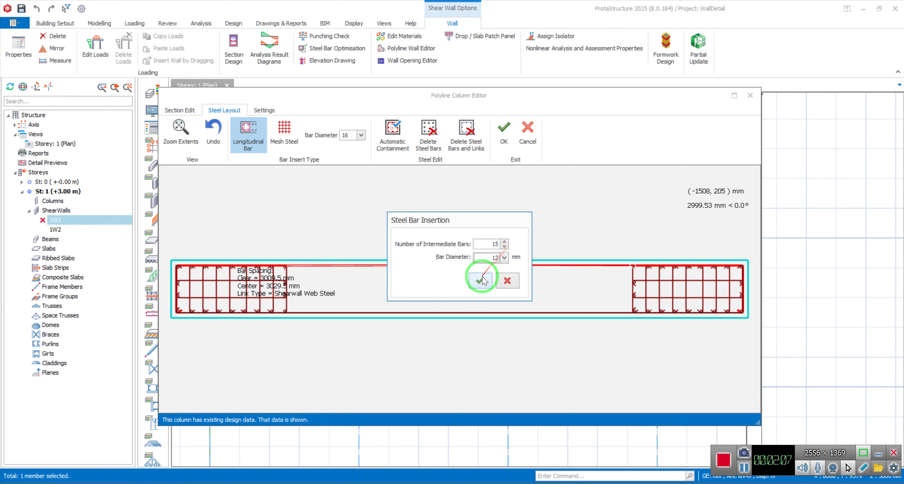
pyautogui.click(483, 280)
# Insert 15 intermediate bars of 12 mm diameter along the lower web edge between the two end zones
pyautogui.moveTo(287, 312); pyautogui.dragTo(633, 313)
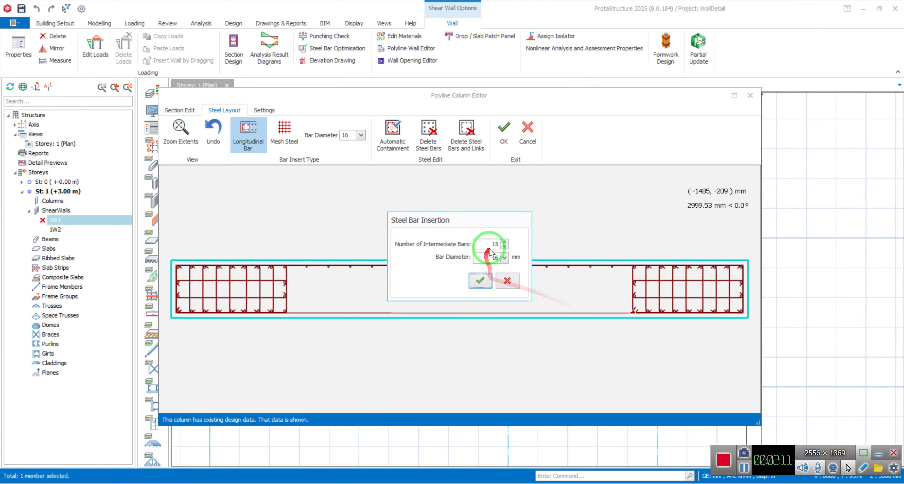
pyautogui.click(504, 257)
pyautogui.click(485, 276)
pyautogui.click(480, 280)
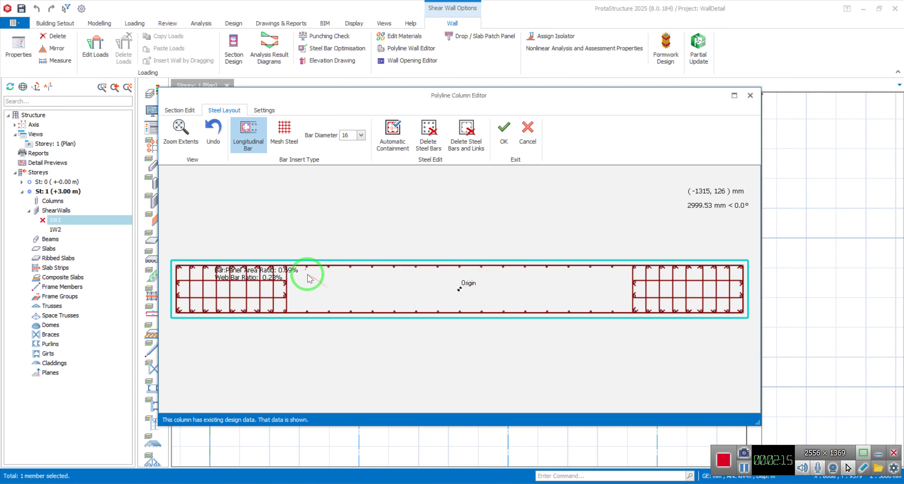
# Add eight cross links joining opposite upper and lower web bars at every second bar, and accept the wall's steel layout
pyautogui.click(307, 311)
pyautogui.click(350, 268)
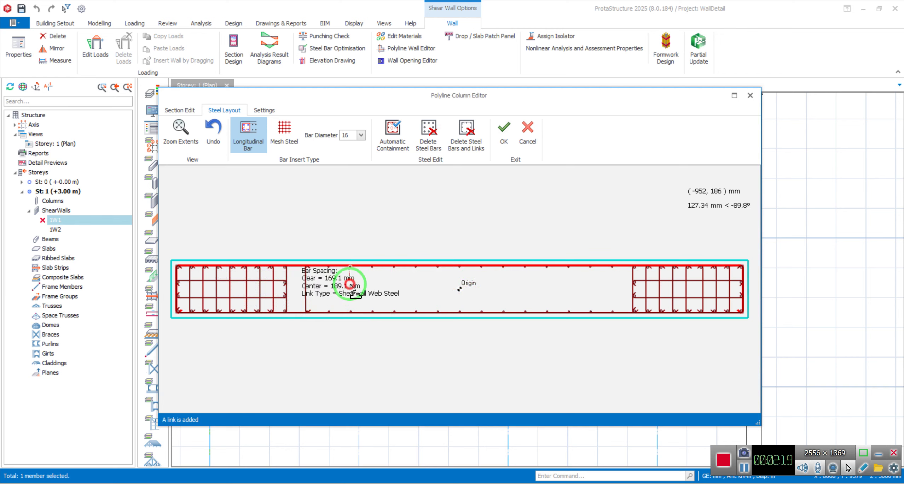
pyautogui.click(351, 312)
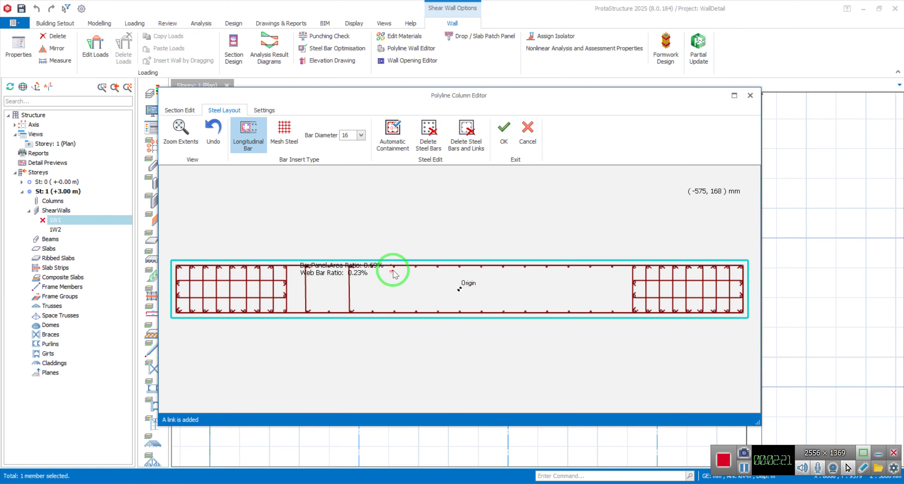
pyautogui.click(394, 268)
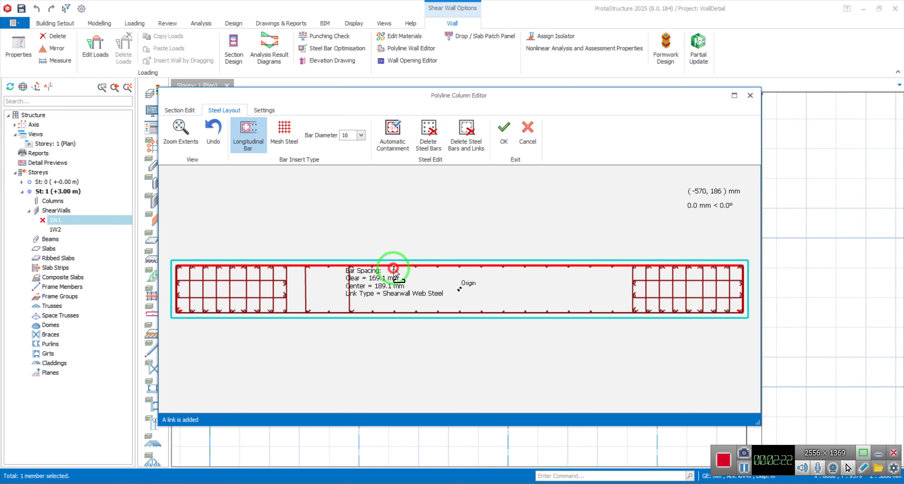
pyautogui.click(394, 312)
pyautogui.click(437, 270)
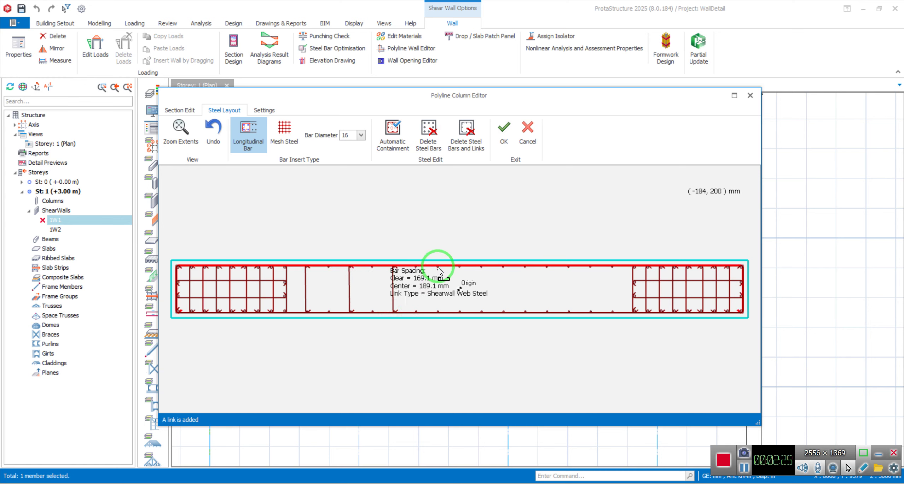
pyautogui.click(438, 311)
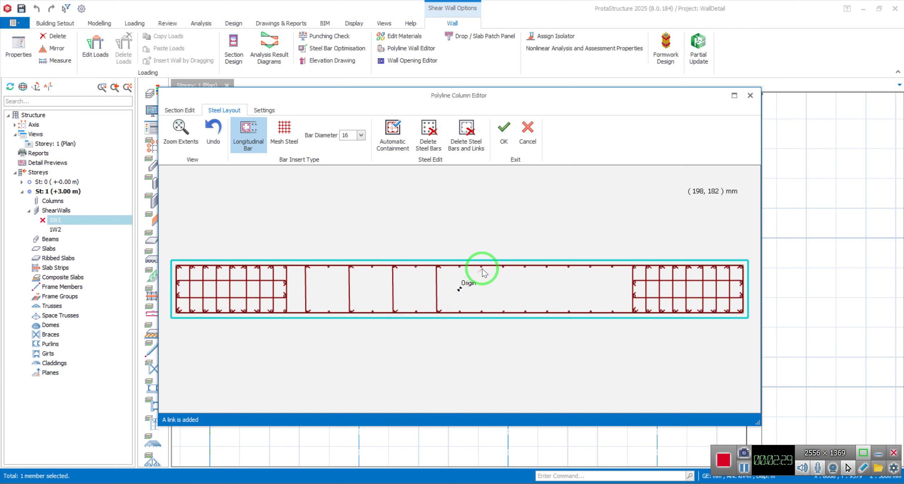
pyautogui.click(482, 269)
pyautogui.click(481, 312)
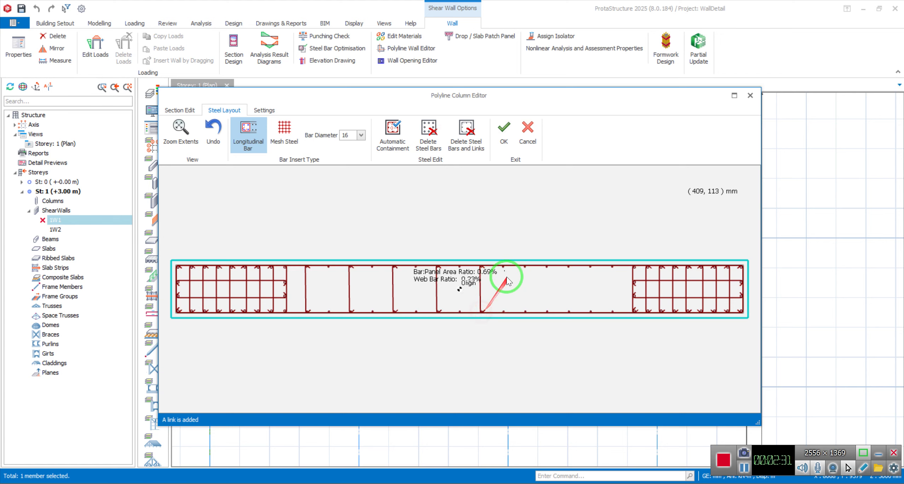
pyautogui.click(524, 268)
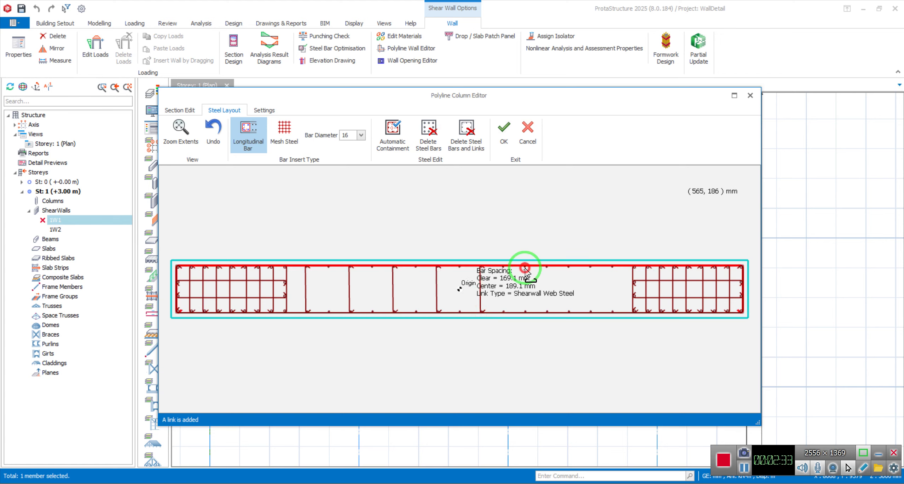
pyautogui.click(526, 312)
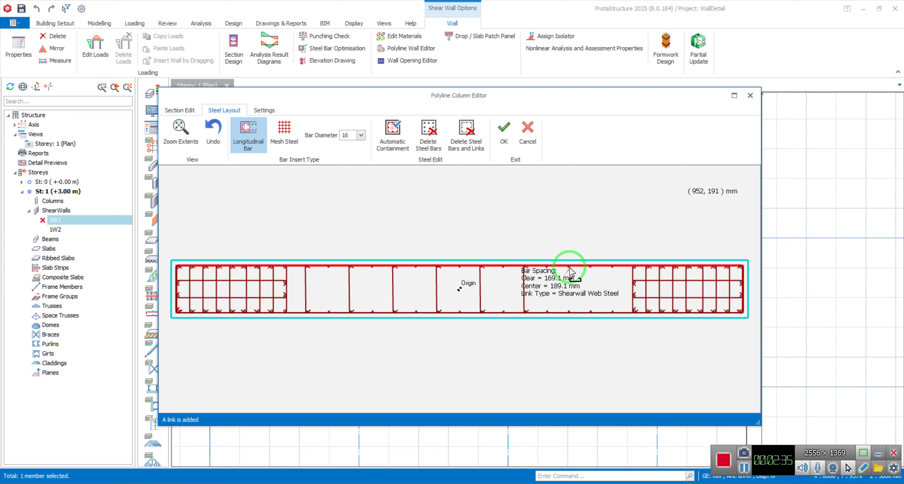
pyautogui.click(569, 312)
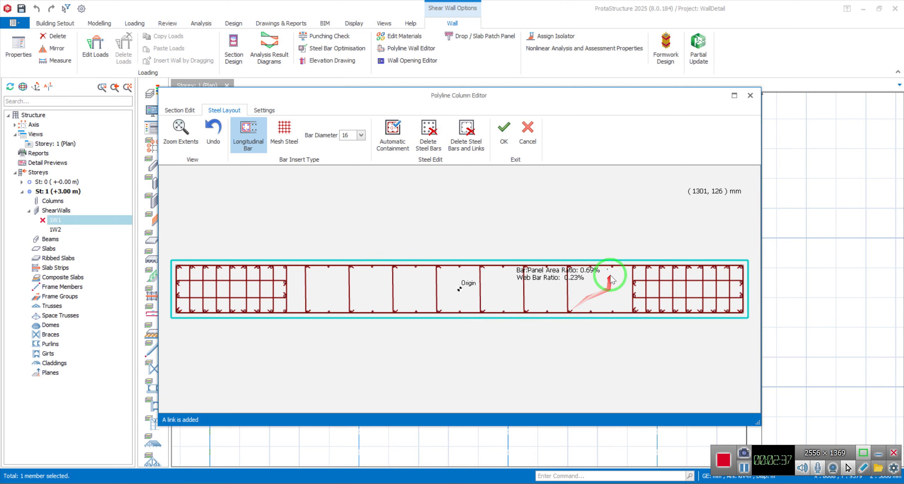
pyautogui.click(613, 269)
pyautogui.click(612, 312)
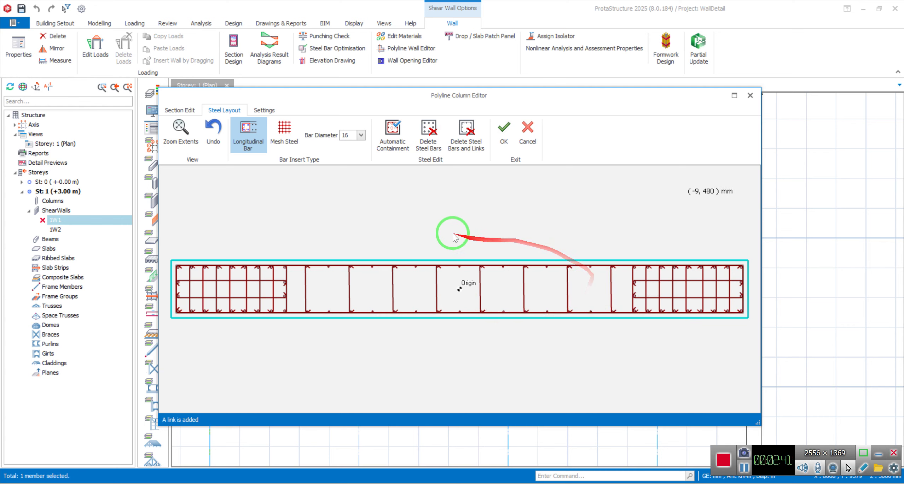
pyautogui.click(503, 128)
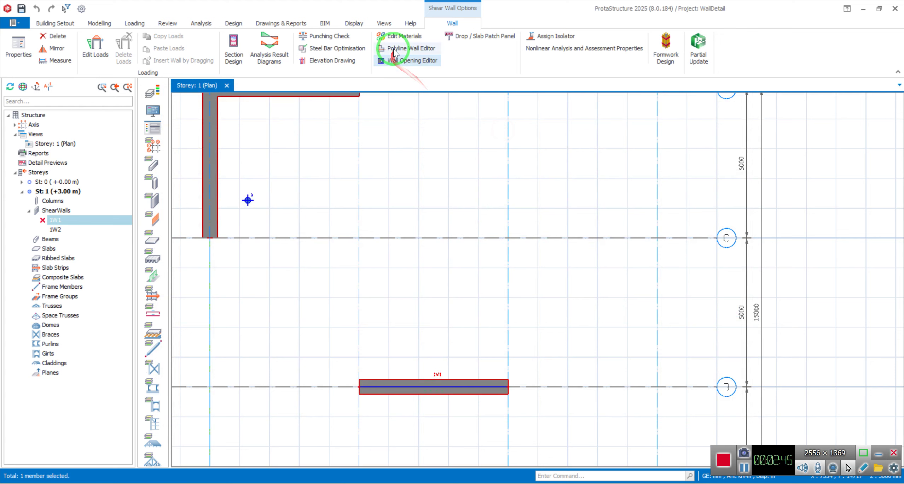
# Reopen wall 1W1 in the Polyline Wall Editor to review its stored steel layout, and accept it
pyautogui.click(410, 48)
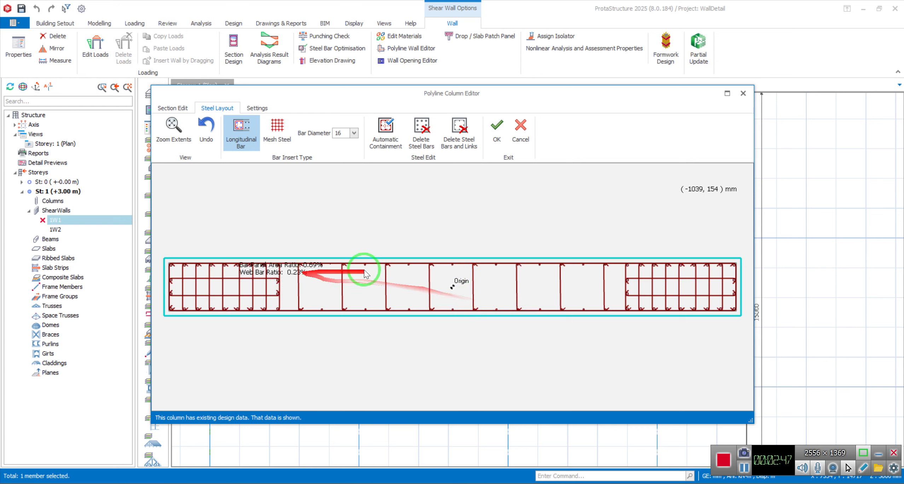
pyautogui.click(495, 131)
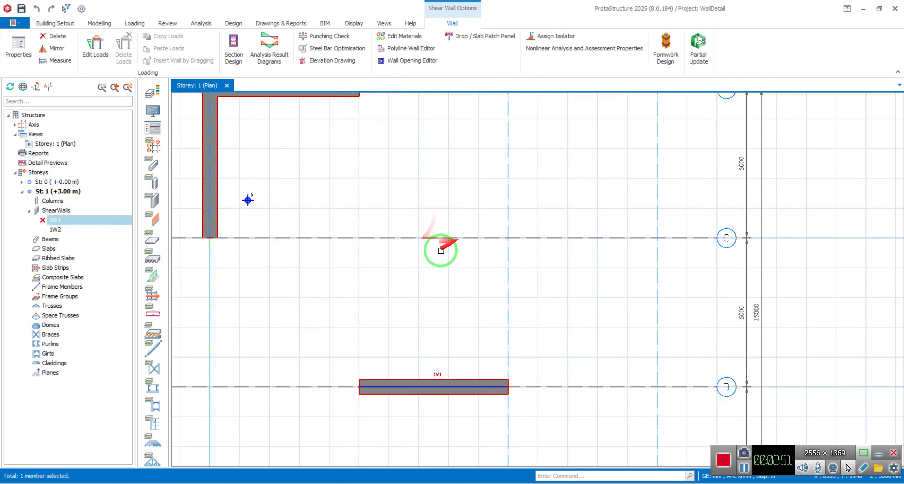
# Generate the elevation drawing of wall 1W1 for storeys St: 0 and St: 1
pyautogui.click(332, 61)
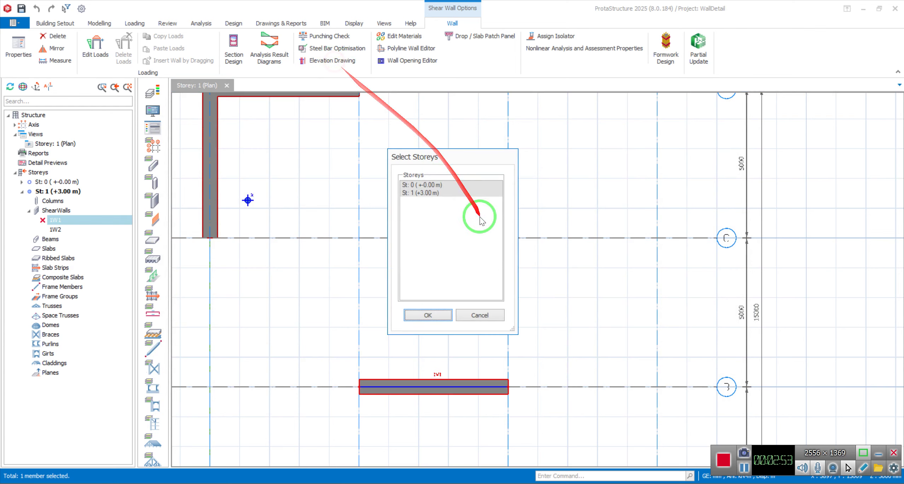
pyautogui.click(429, 316)
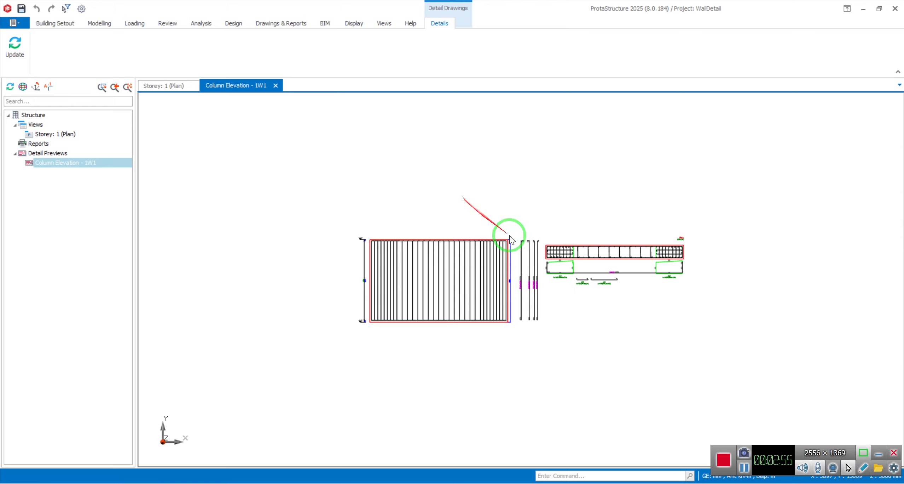
# Examine the end zones, web bars, cross links and bar labels in the 1W1 detail drawing, and close the drawing
pyautogui.scroll(5, 608, 278)
pyautogui.scroll(-6, 509, 248)
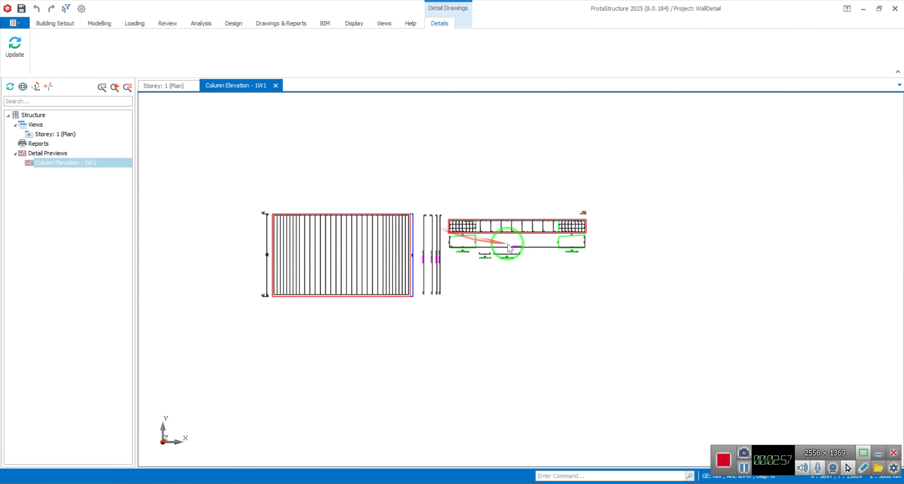
pyautogui.scroll(2, 374, 259)
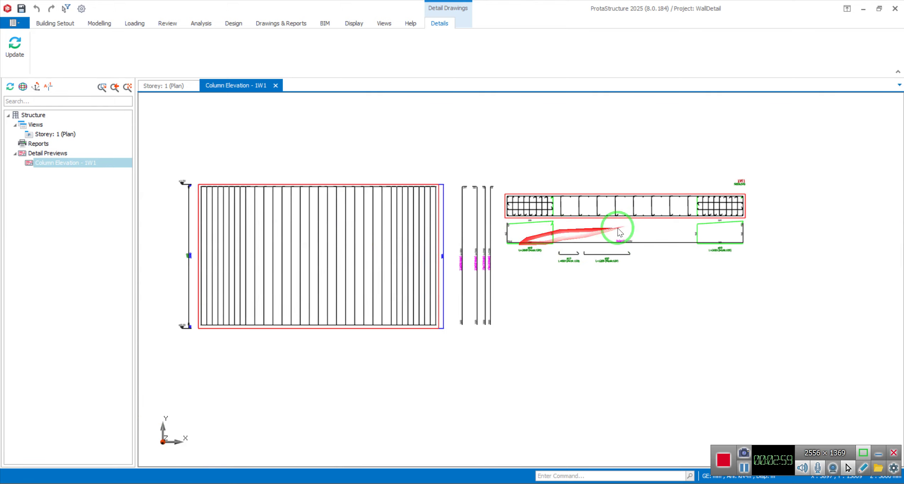
pyautogui.scroll(1, 692, 220)
pyautogui.scroll(1, 692, 220)
pyautogui.scroll(2, 590, 188)
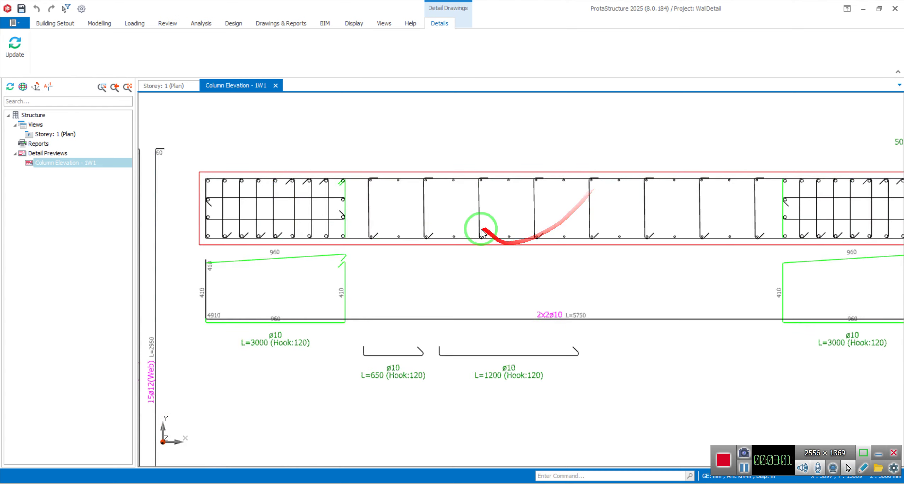
pyautogui.scroll(-2, 470, 225)
pyautogui.scroll(2, 466, 226)
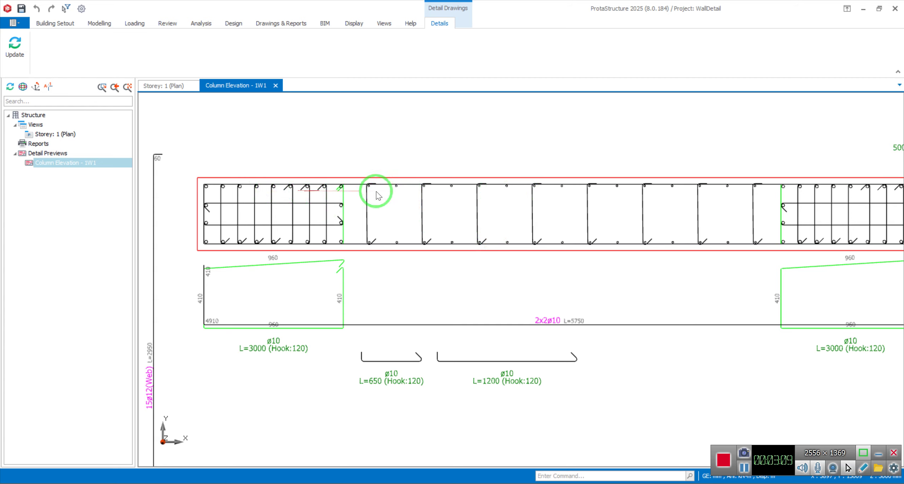
pyautogui.scroll(-3, 528, 201)
pyautogui.scroll(1, 536, 213)
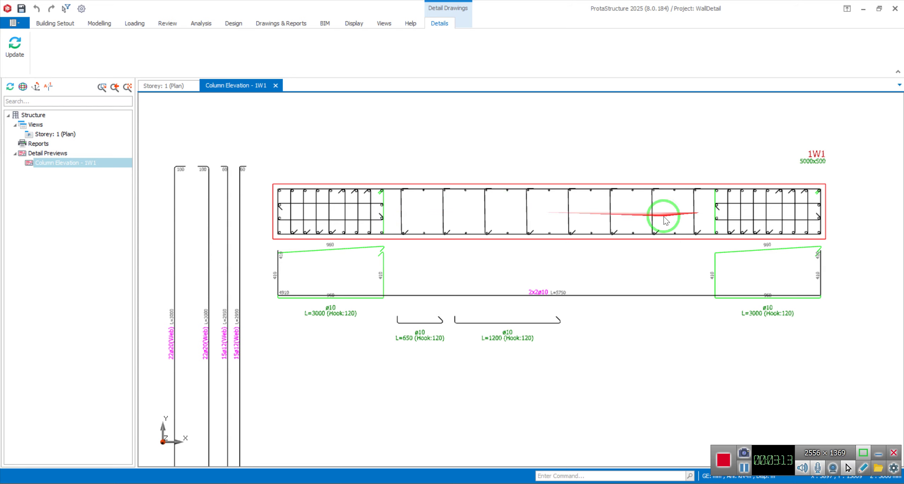
pyautogui.scroll(-4, 485, 223)
pyautogui.scroll(3, 505, 221)
pyautogui.scroll(2, 585, 226)
pyautogui.scroll(-1, 583, 244)
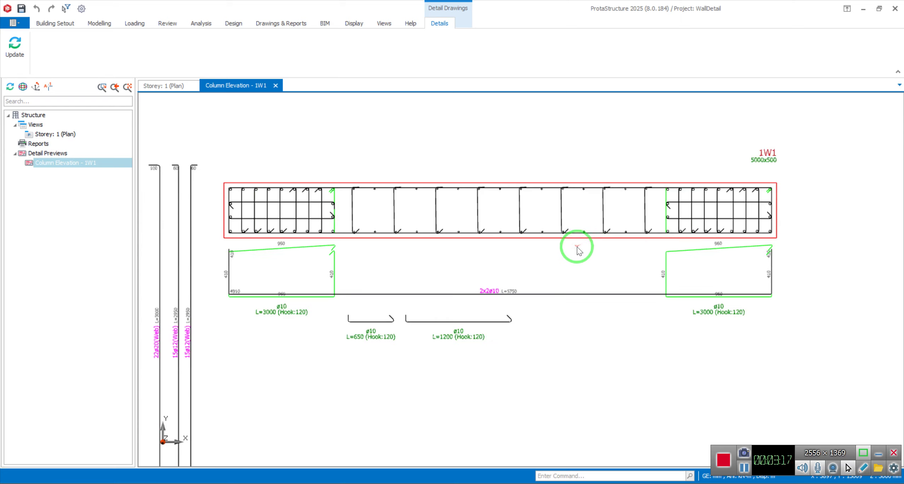
pyautogui.scroll(-3, 562, 248)
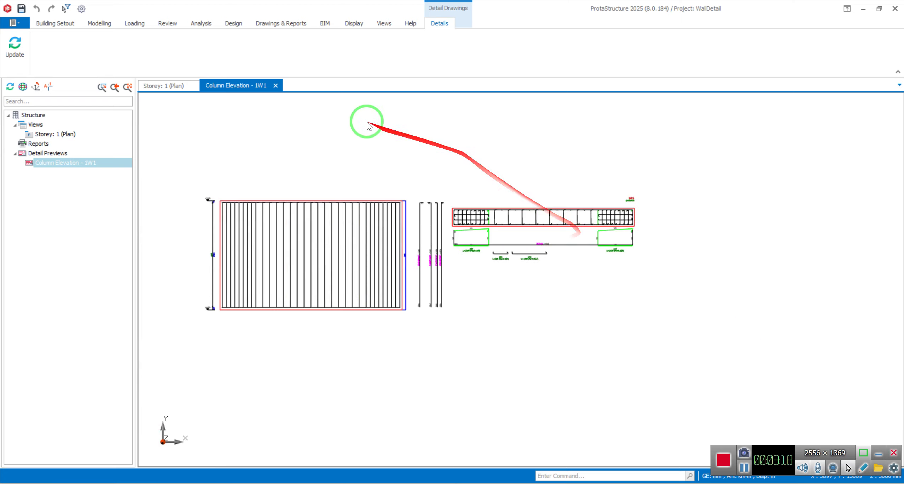
pyautogui.click(276, 85)
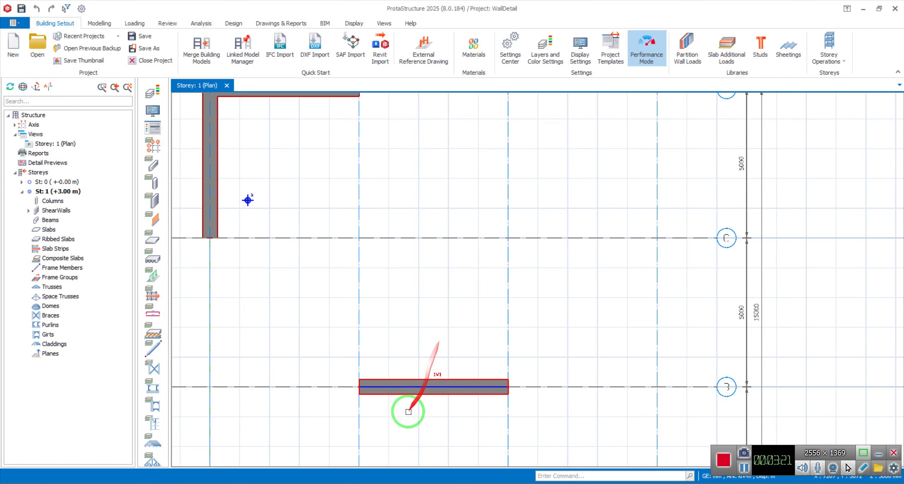
pyautogui.scroll(3, 408, 412)
pyautogui.scroll(-1, 444, 188)
pyautogui.scroll(1, 414, 236)
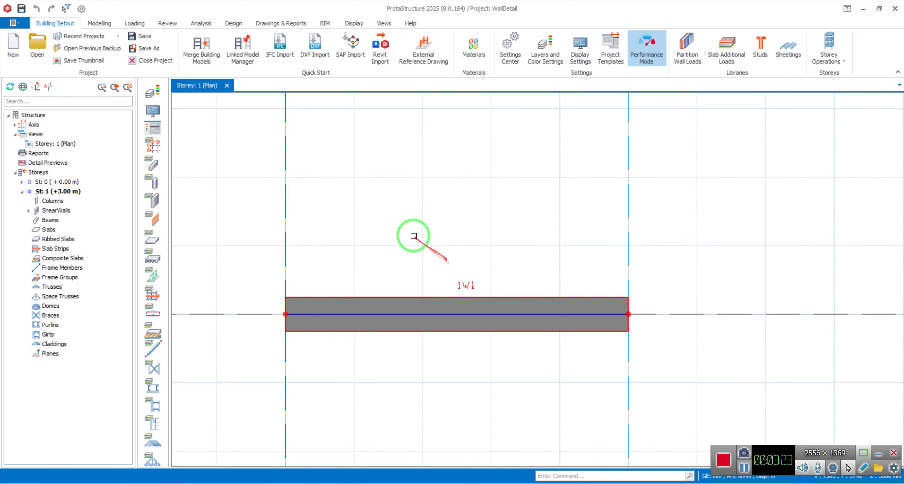